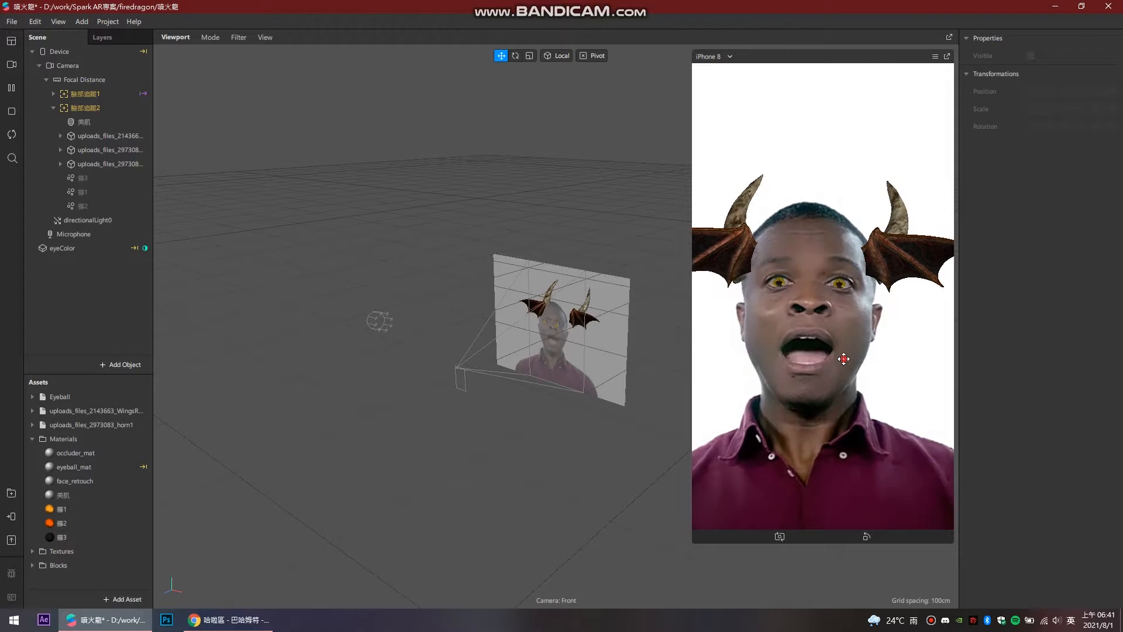
# Add a particle system under the face tracker 臉部追蹤2 and rename it 煙霧
pyautogui.rightClick(90, 111)
pyautogui.moveTo(107, 120)
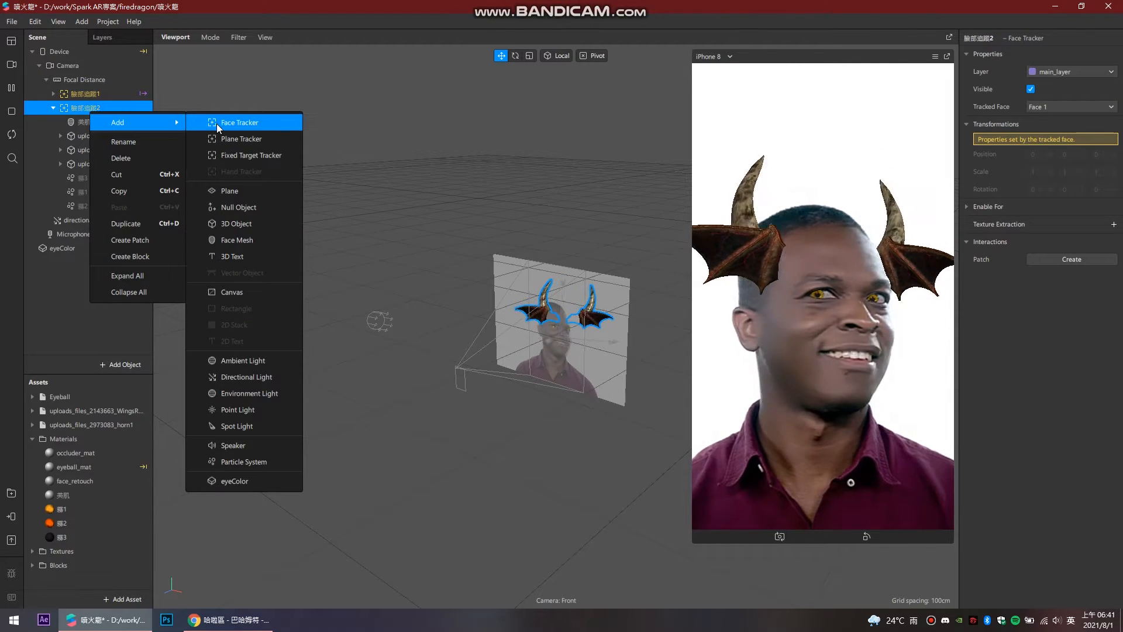
pyautogui.click(258, 461)
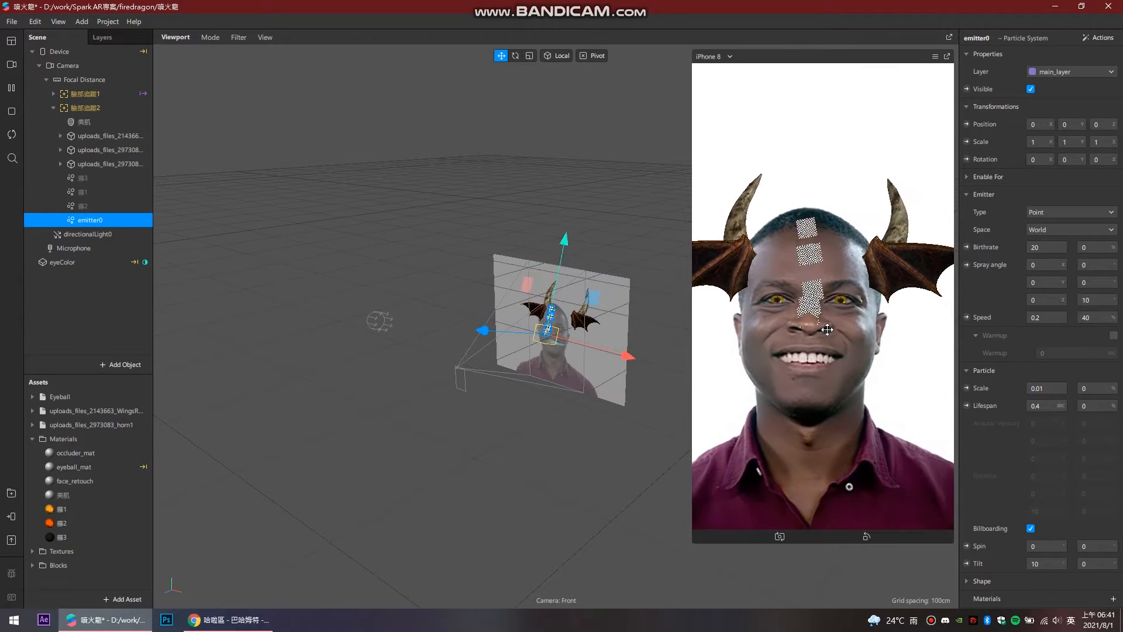
pyautogui.doubleClick(96, 220)
pyautogui.write('煙霧')
pyautogui.press('Return')
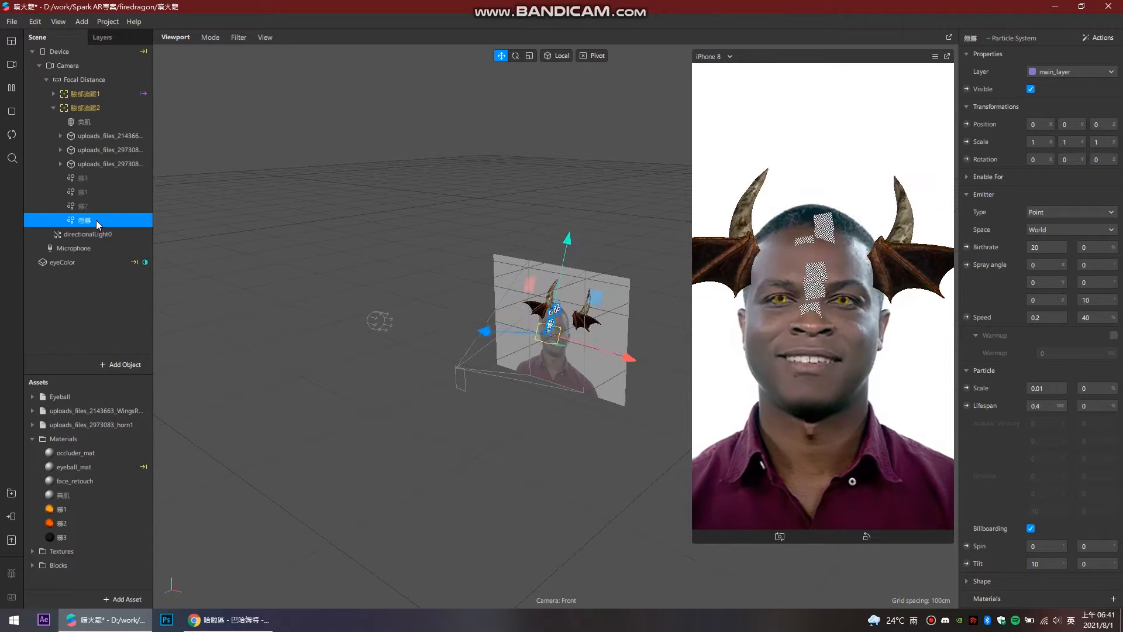
# Assign the existing yellow flame material numbered 1 to the 煙霧 particle system
pyautogui.scroll(-3, 1113, 460)
pyautogui.click(1113, 459)
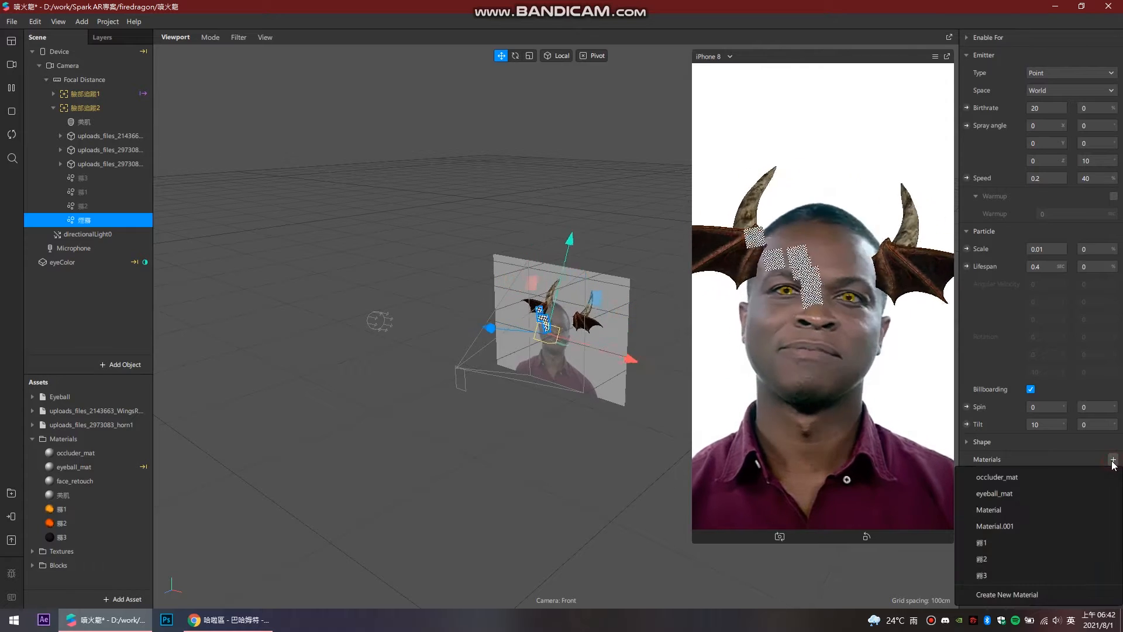
pyautogui.click(1015, 541)
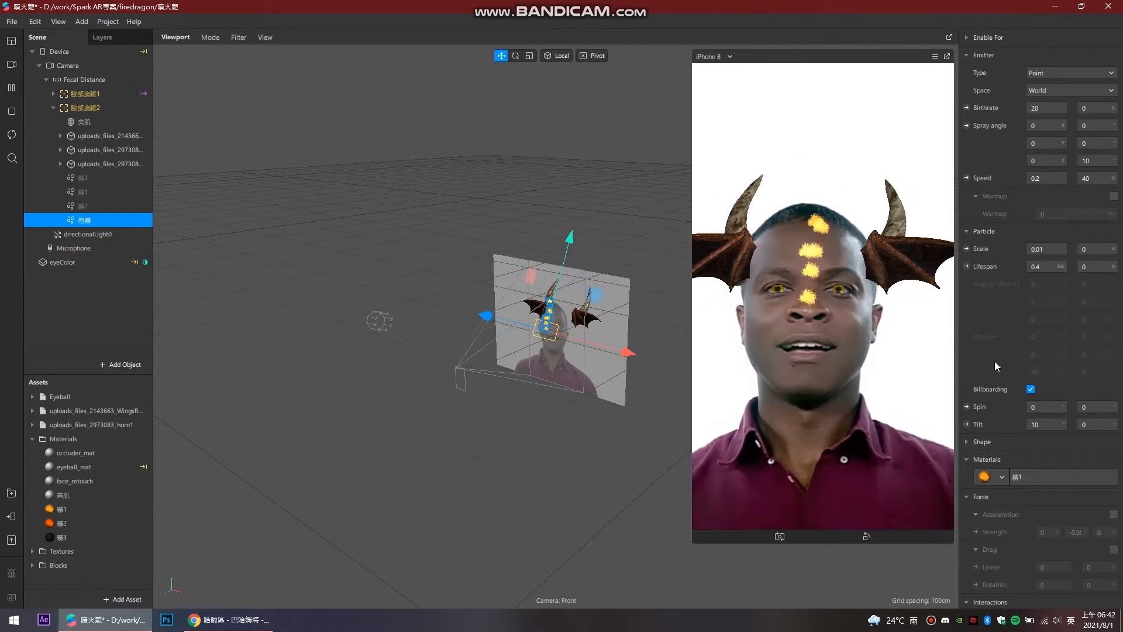
# Set the 煙霧 emitter's birthrate to 10 and its particle scale to 0.08
pyautogui.scroll(3, 1016, 324)
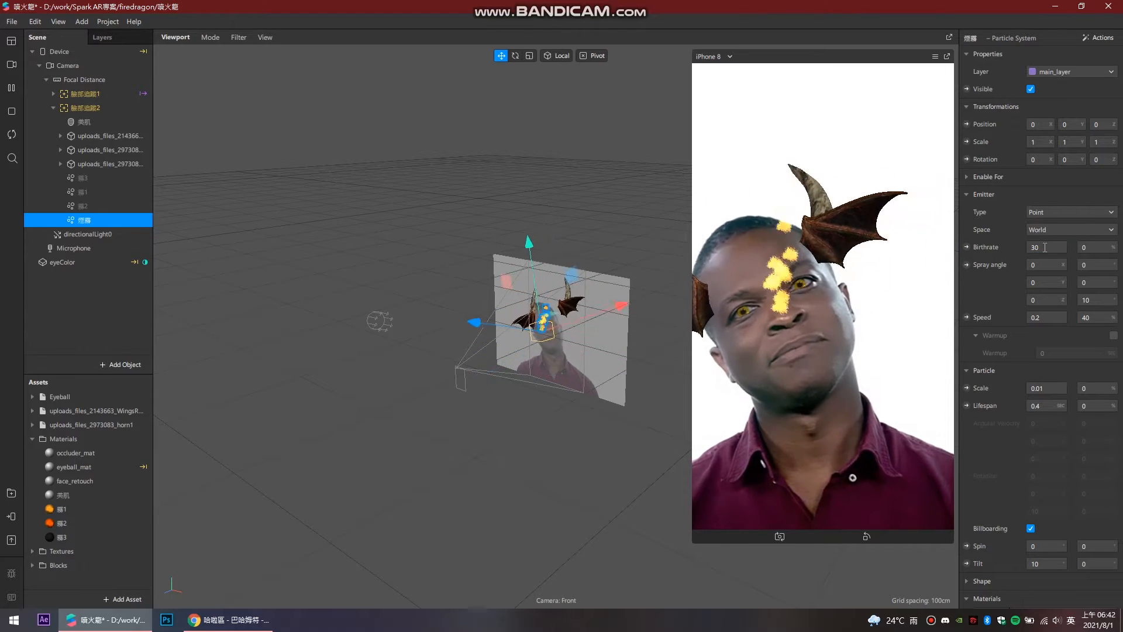
pyautogui.write('1')
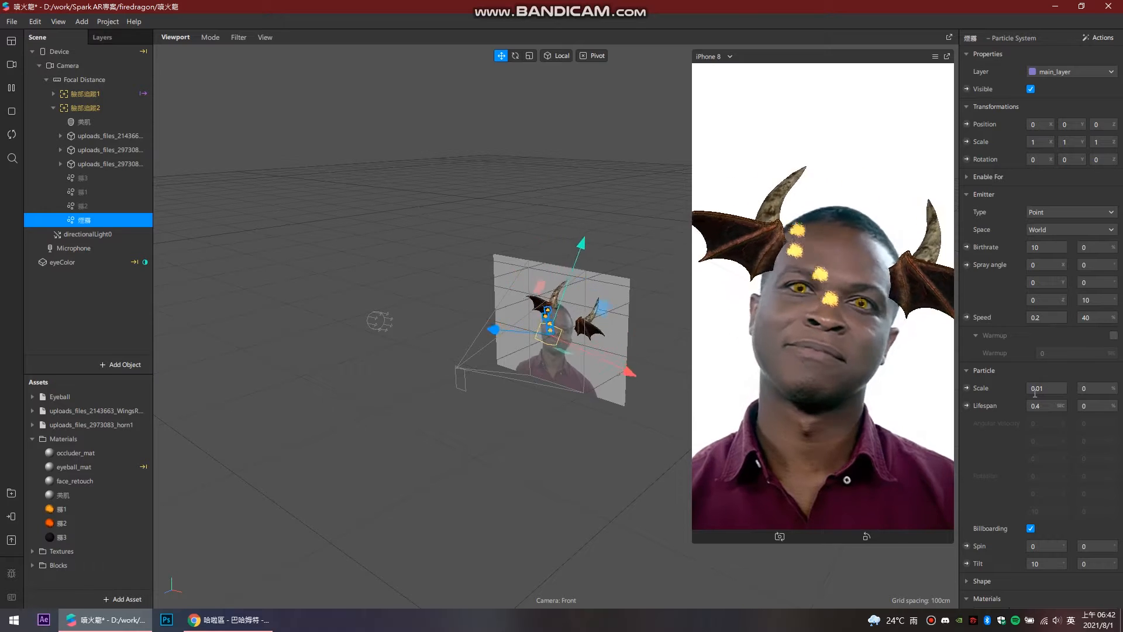
pyautogui.click(1060, 388)
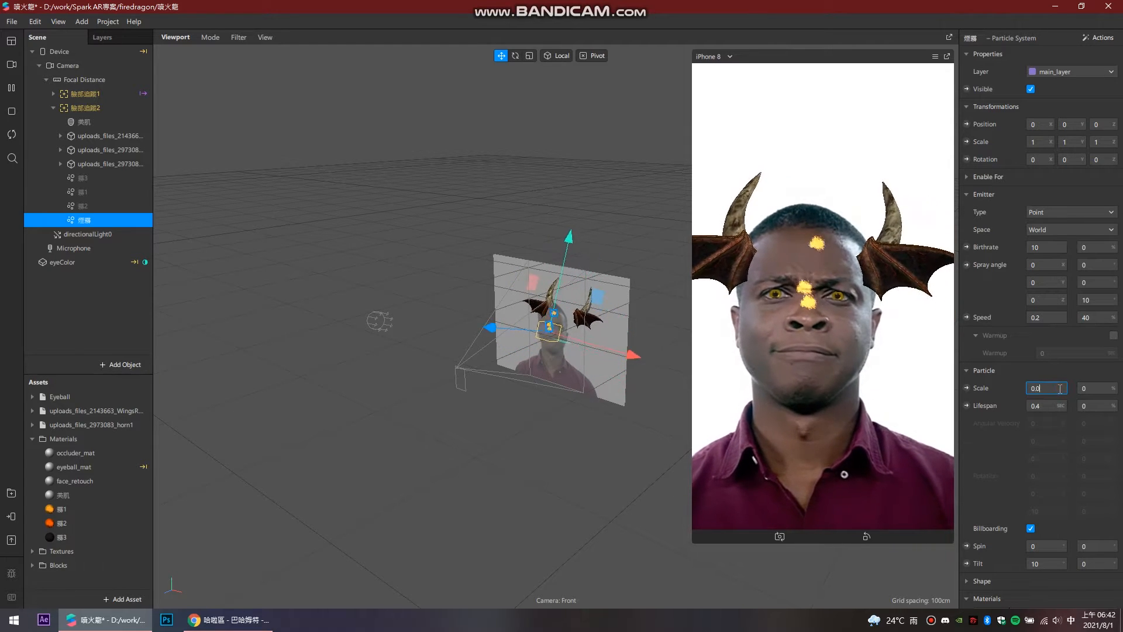
pyautogui.write('.08')
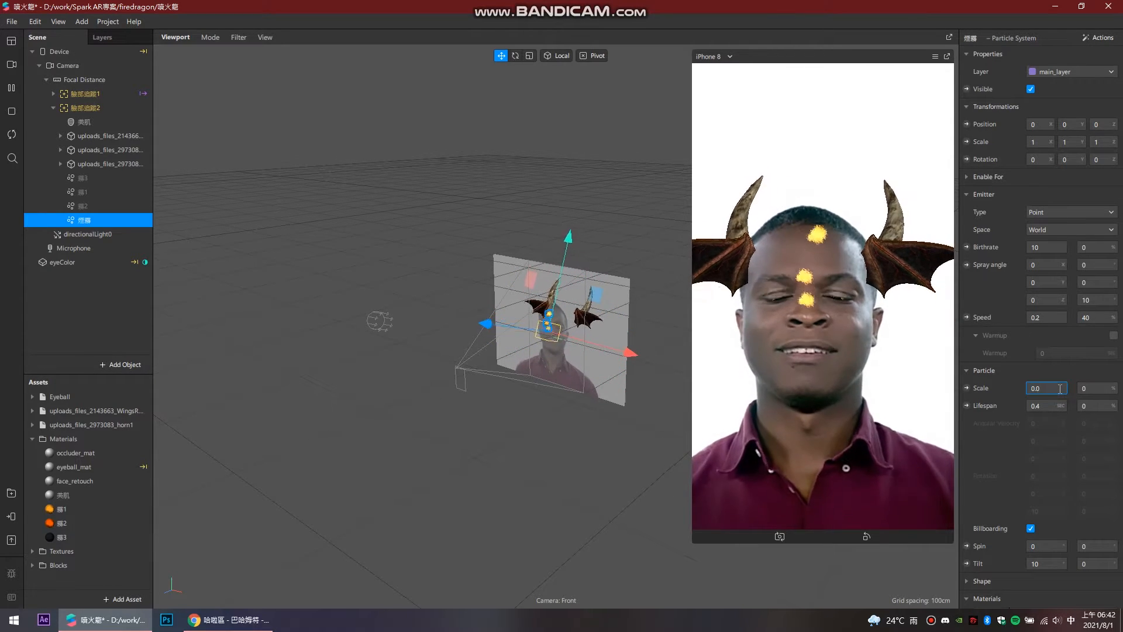
pyautogui.press('Return')
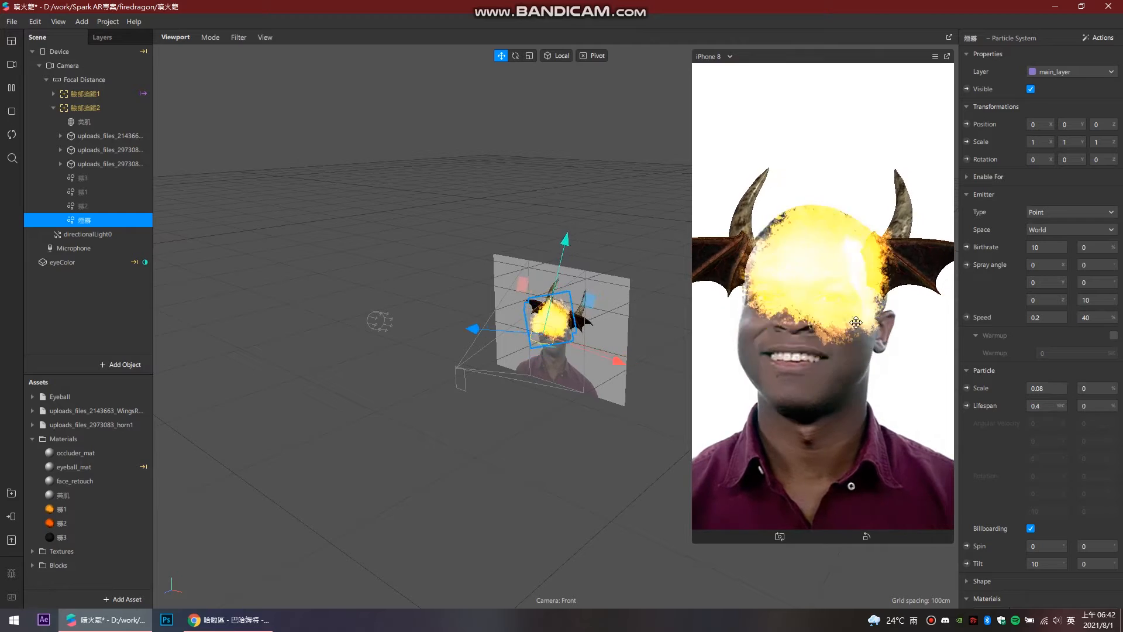
# Set the 煙霧 particle scale to 0.05 and the lifespan to 1 second
pyautogui.click(1058, 388)
pyautogui.press('BackSpace')
pyautogui.write('5')
pyautogui.press('Return')
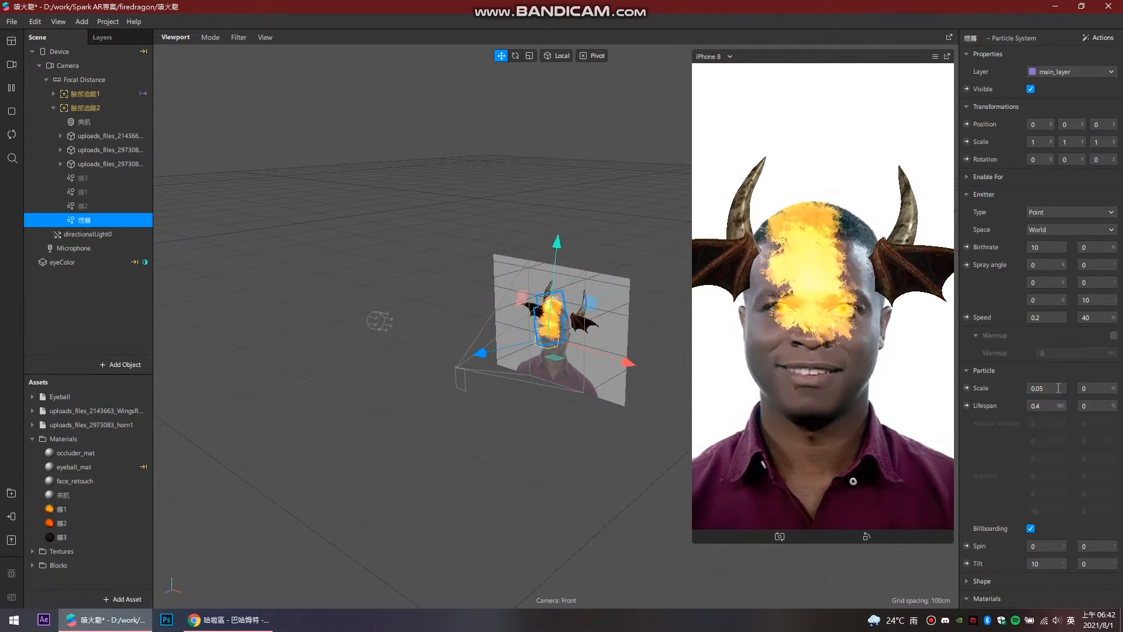
pyautogui.doubleClick(1053, 408)
pyautogui.write('1')
pyautogui.press('Return')
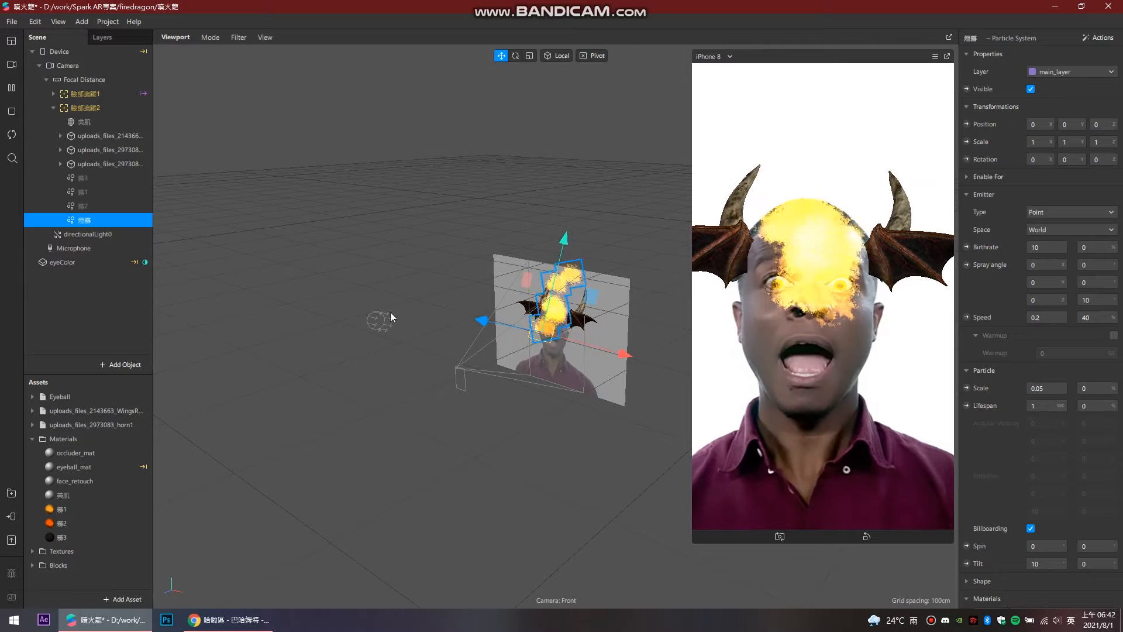
# Pause the preview video, rotate the 煙霧 emitter about its Z axis to about -95.8 degrees, and resume playback
pyautogui.click(12, 88)
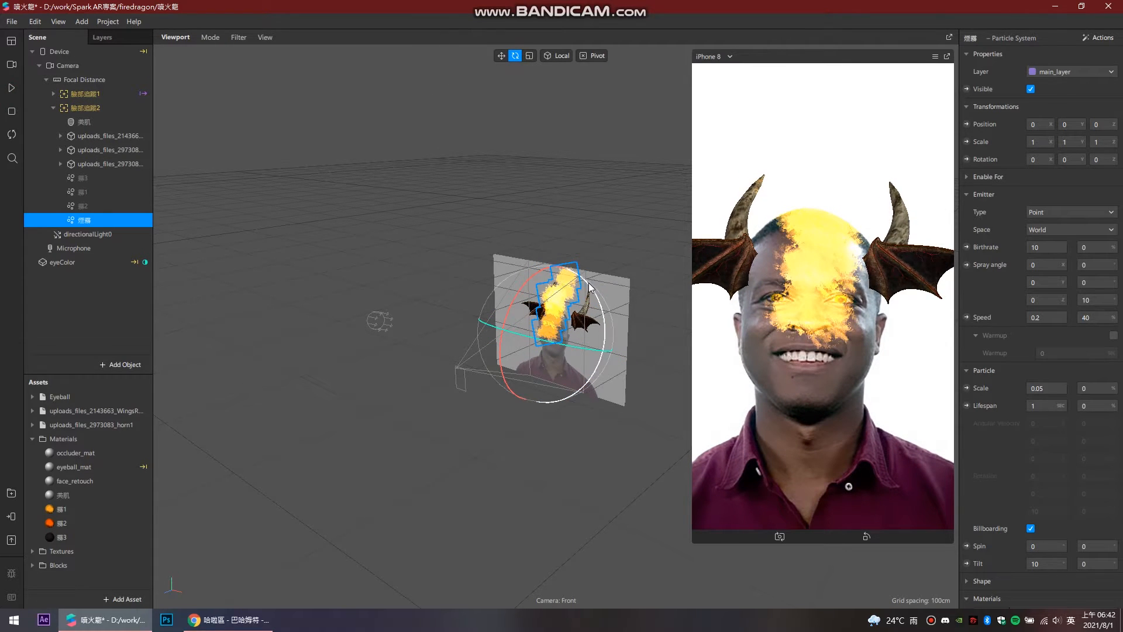
pyautogui.moveTo(601, 360); pyautogui.dragTo(598, 387)
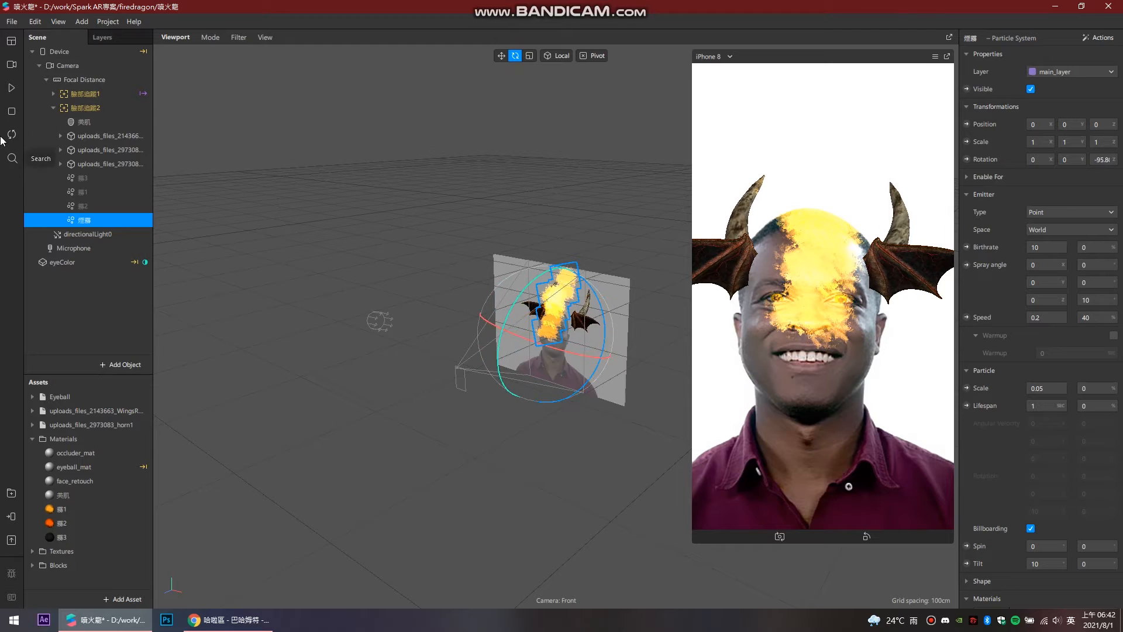
pyautogui.click(9, 90)
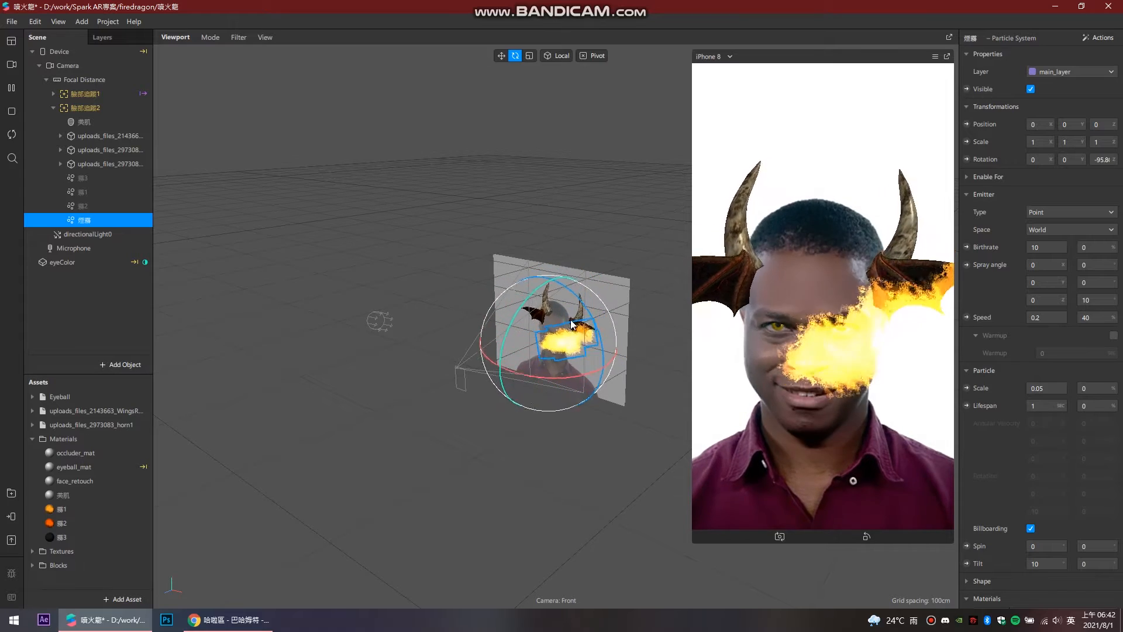
# Shrink the iPhone 8 simulator preview and hide the 煙霧 particle system
pyautogui.moveTo(694, 541); pyautogui.dragTo(754, 433)
pyautogui.click(88, 221)
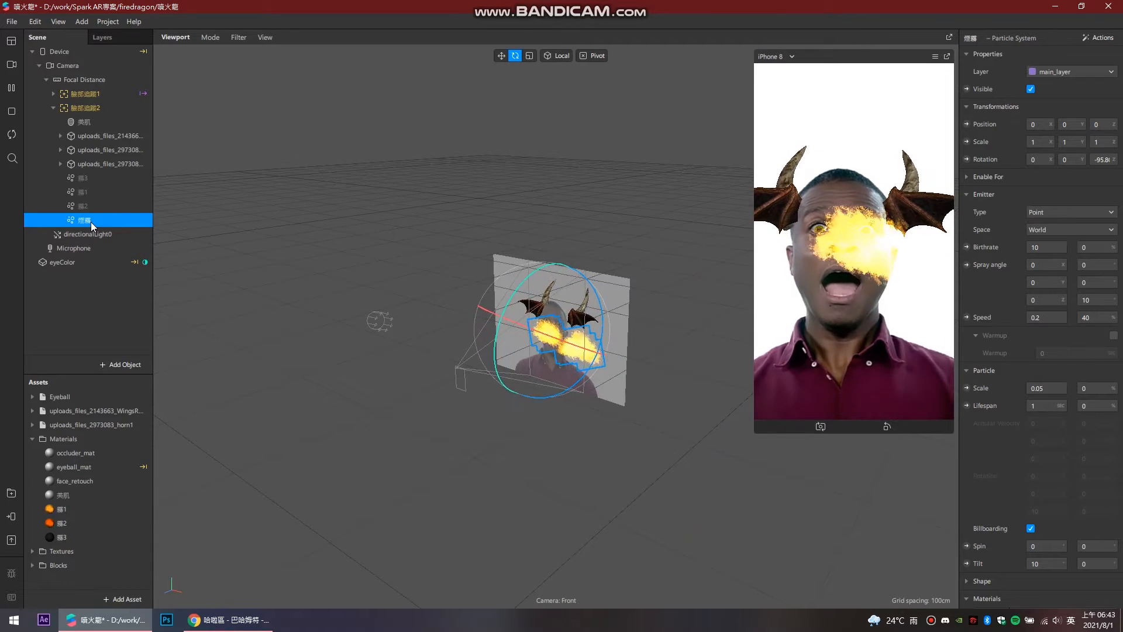
pyautogui.click(1031, 89)
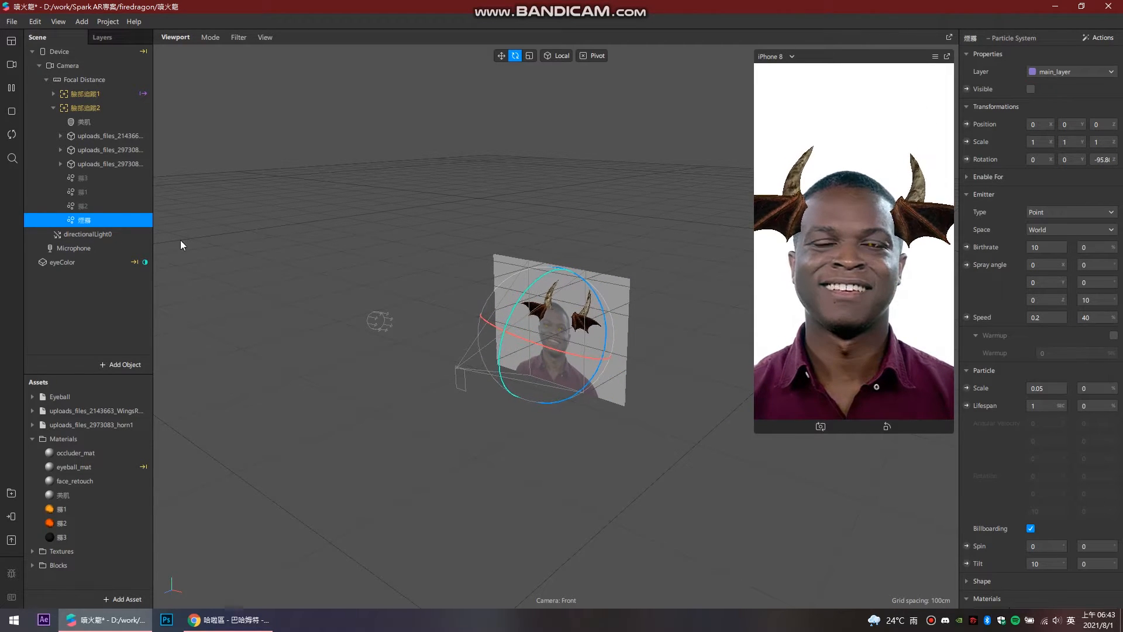
# Make the three hidden fire emitters numbered 3, 1 and 2 under 臉部追蹤2 visible
pyautogui.click(85, 177)
pyautogui.click(1031, 89)
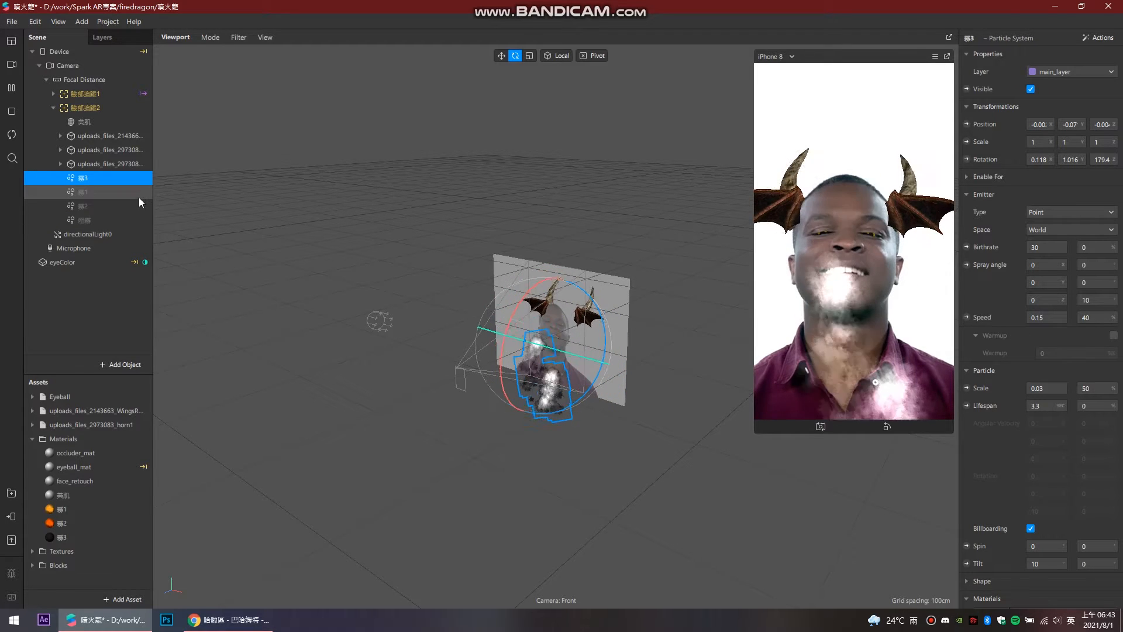
pyautogui.click(87, 192)
pyautogui.click(1031, 89)
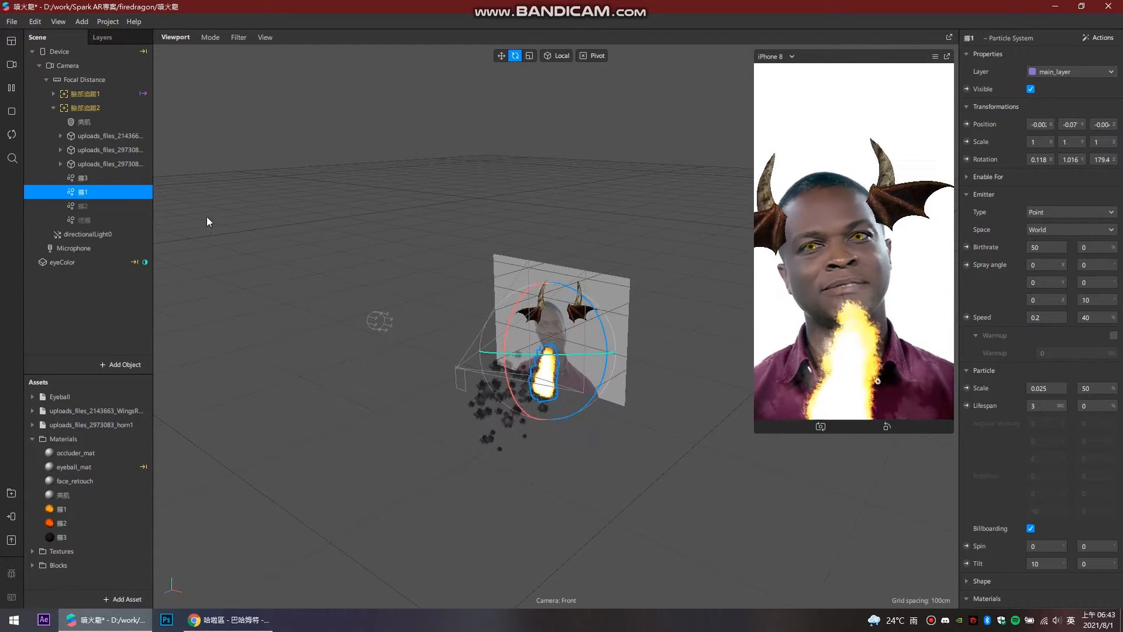
pyautogui.click(82, 206)
pyautogui.click(1030, 89)
pyautogui.click(1031, 89)
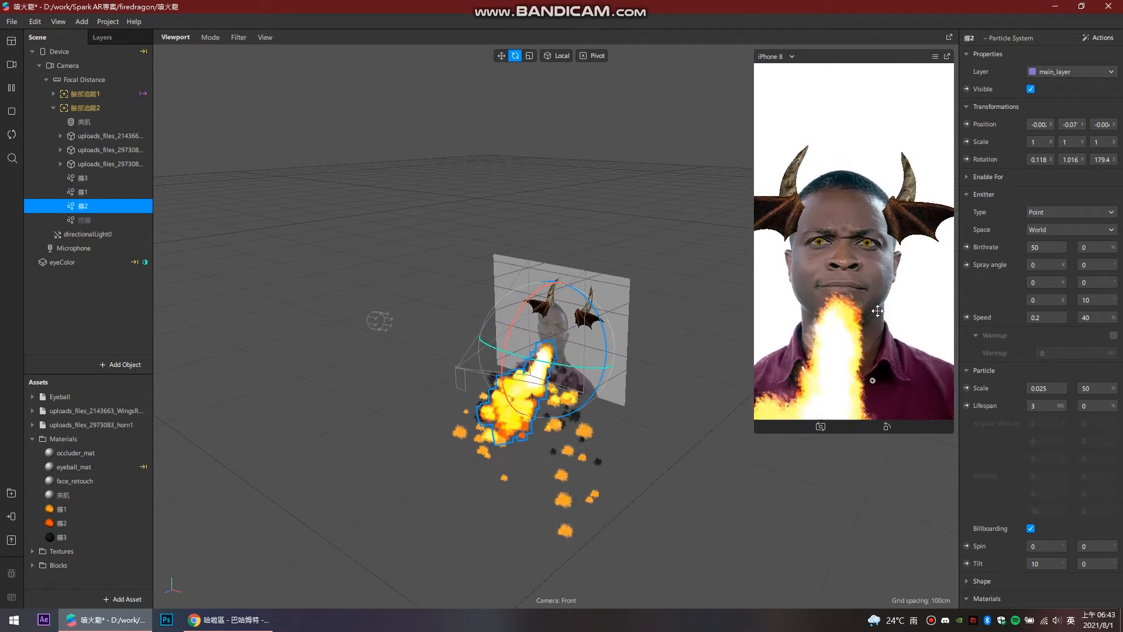
# Show the Patch Editor and add a patch for the face tracker 臉部追蹤2 to it
pyautogui.click(39, 23)
pyautogui.moveTo(51, 23)
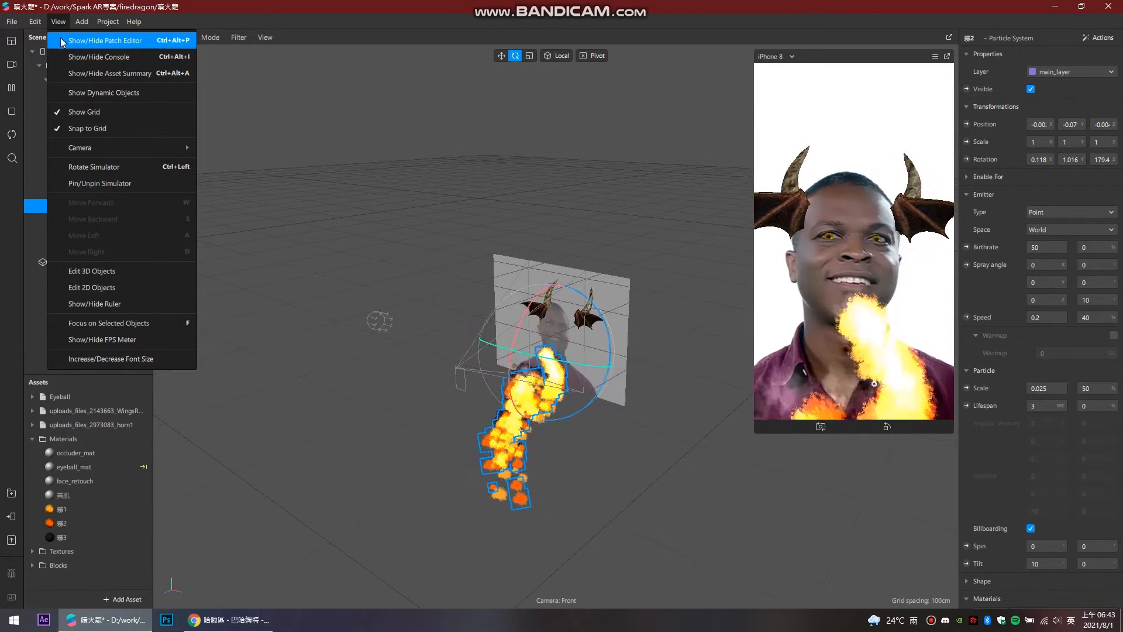
pyautogui.click(157, 42)
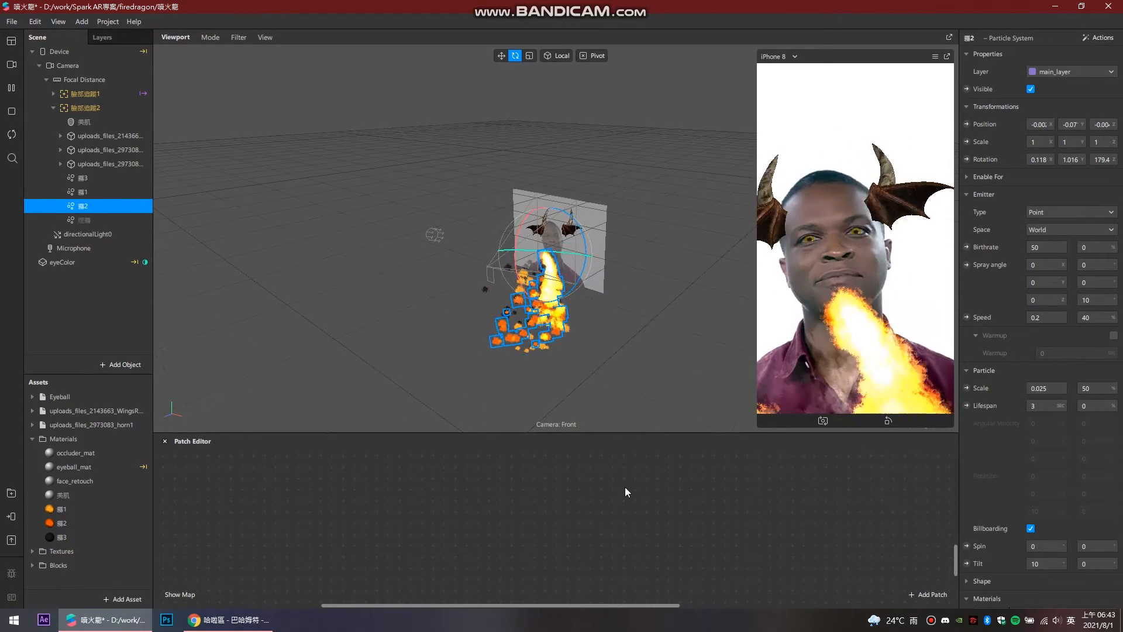
pyautogui.click(83, 107)
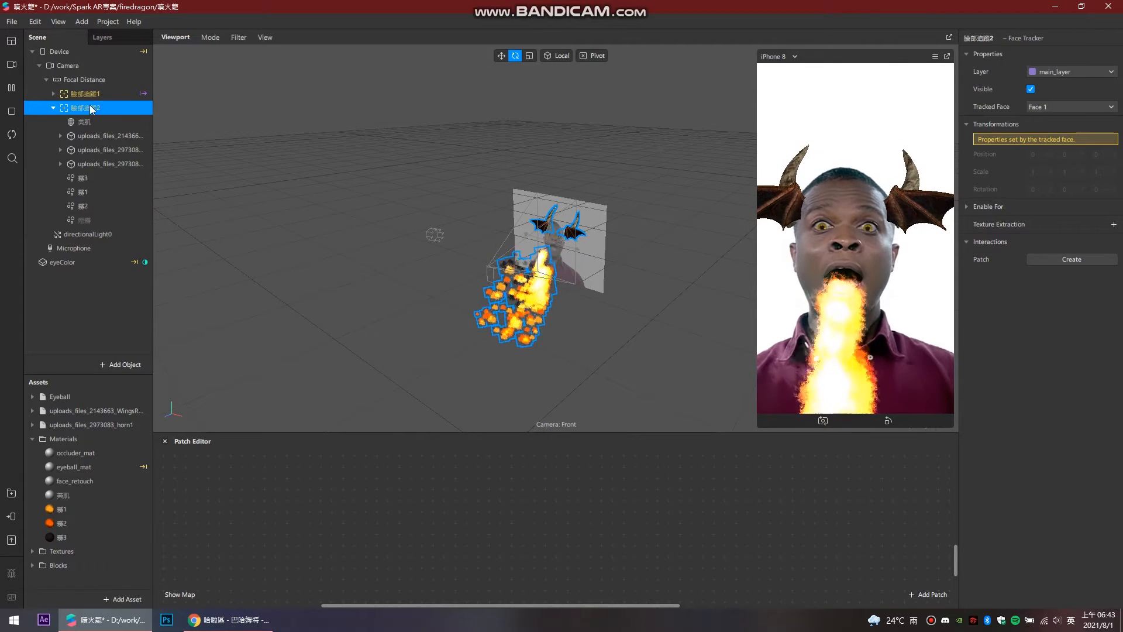
pyautogui.moveTo(83, 107); pyautogui.dragTo(312, 480)
pyautogui.click(503, 503)
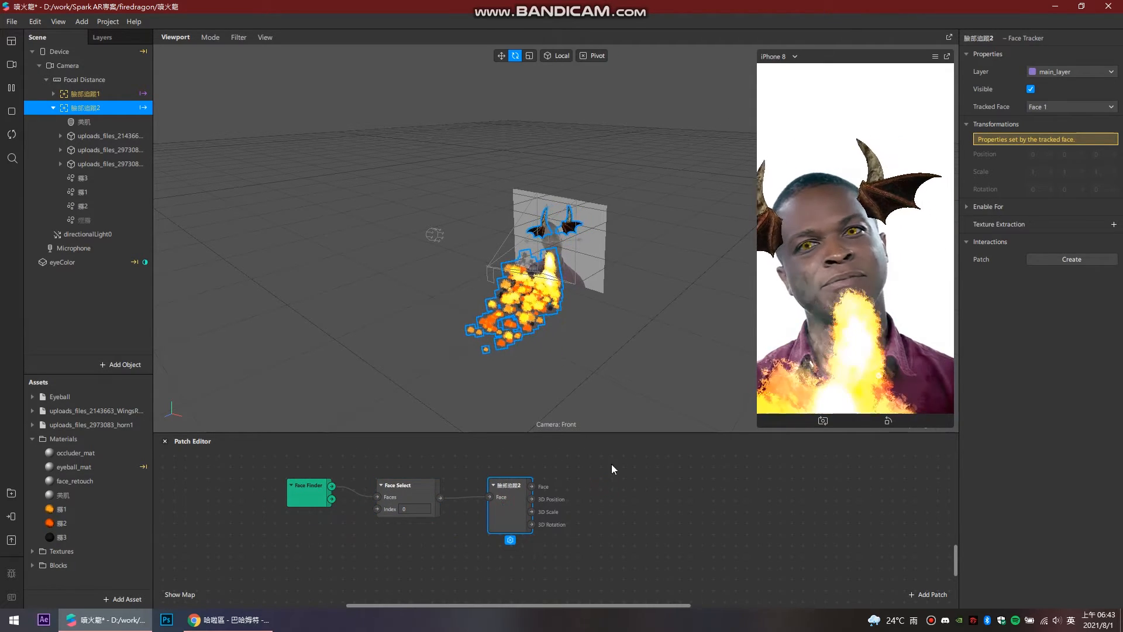
# Add a Mouth Open interaction patch and connect the Face output of the 臉部追蹤2 patch to its Face input
pyautogui.click(535, 492)
pyautogui.click(568, 490)
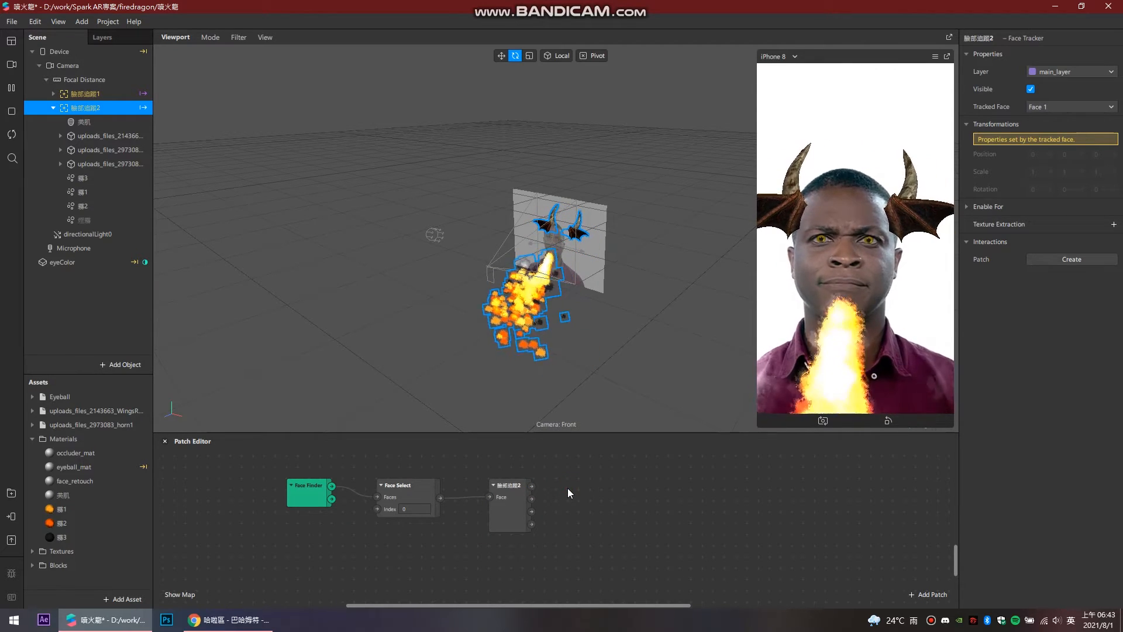
pyautogui.doubleClick(567, 490)
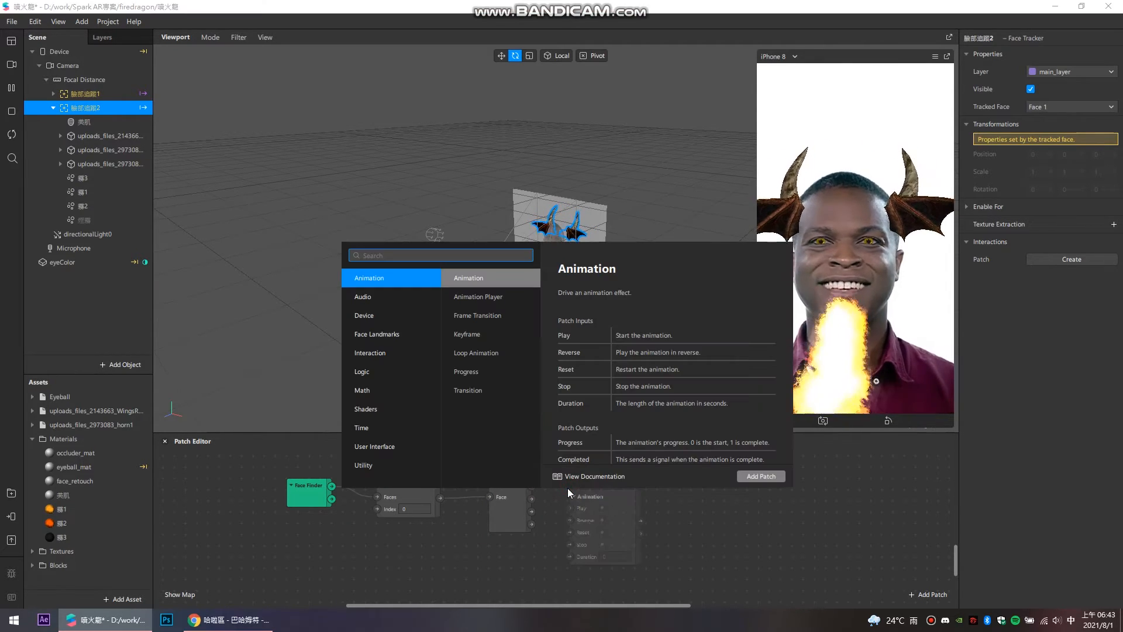
pyautogui.click(392, 354)
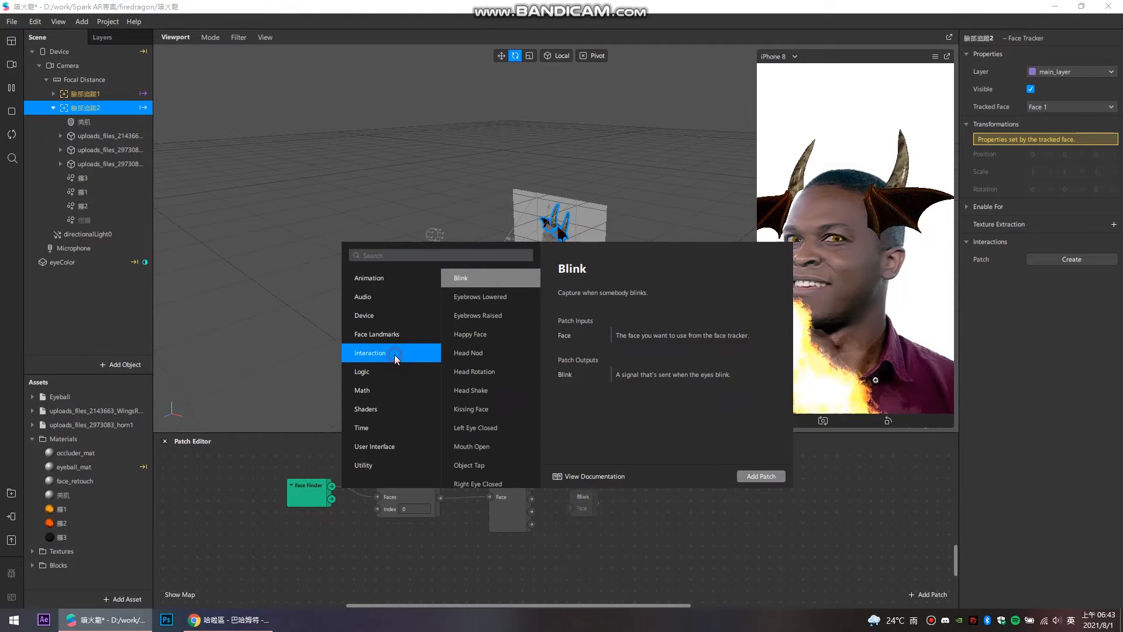
pyautogui.click(502, 297)
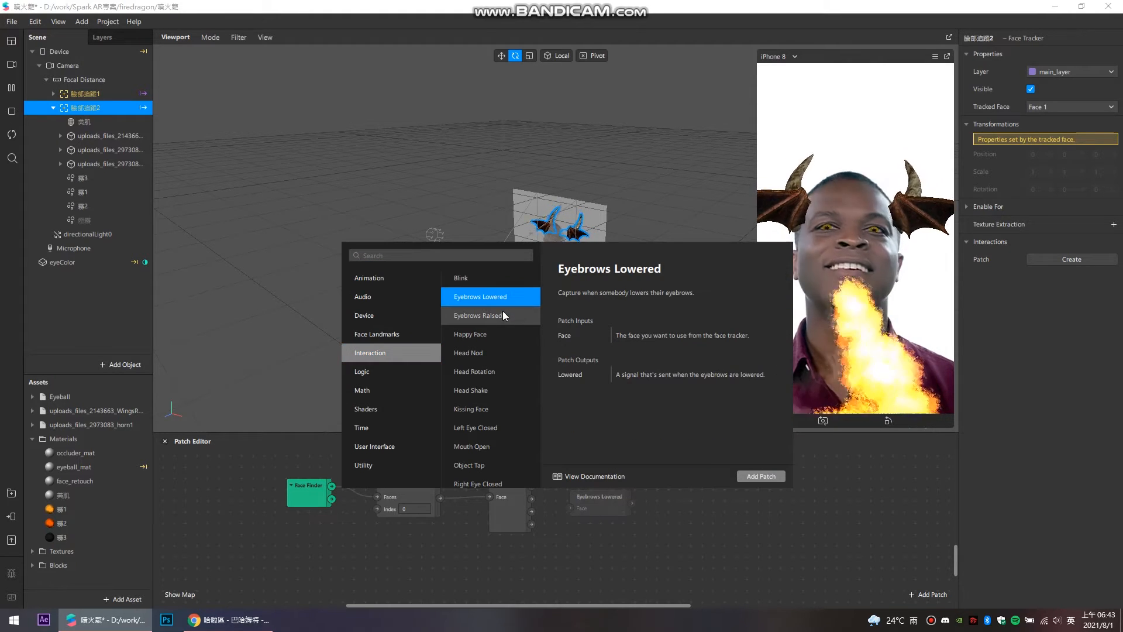
pyautogui.click(500, 334)
pyautogui.click(500, 355)
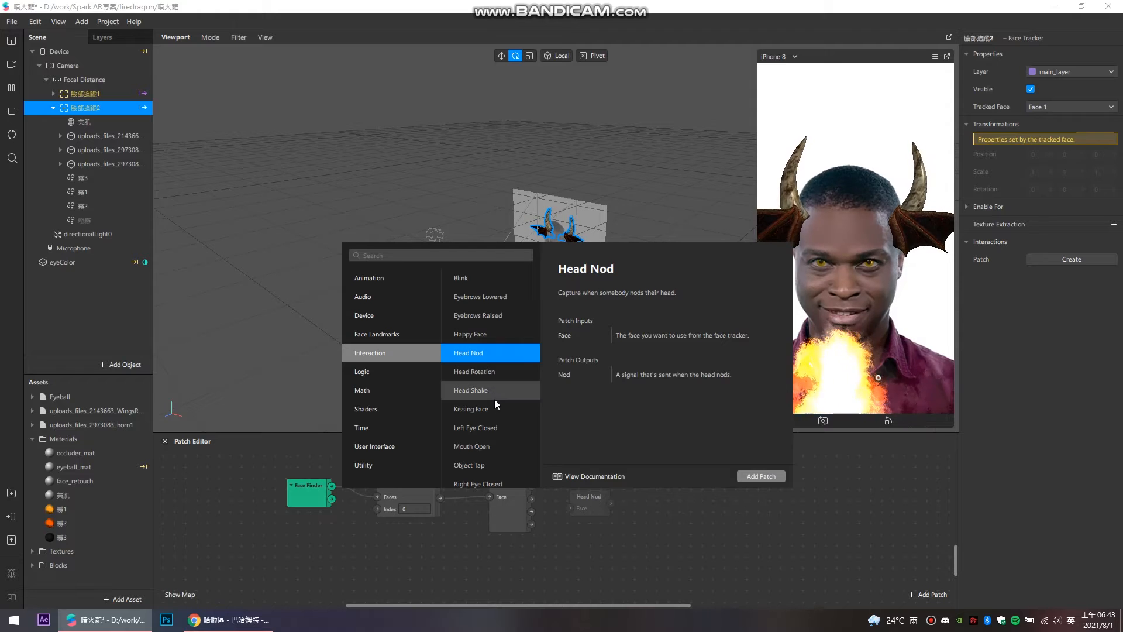
pyautogui.scroll(-1, 493, 402)
pyautogui.scroll(-3, 493, 403)
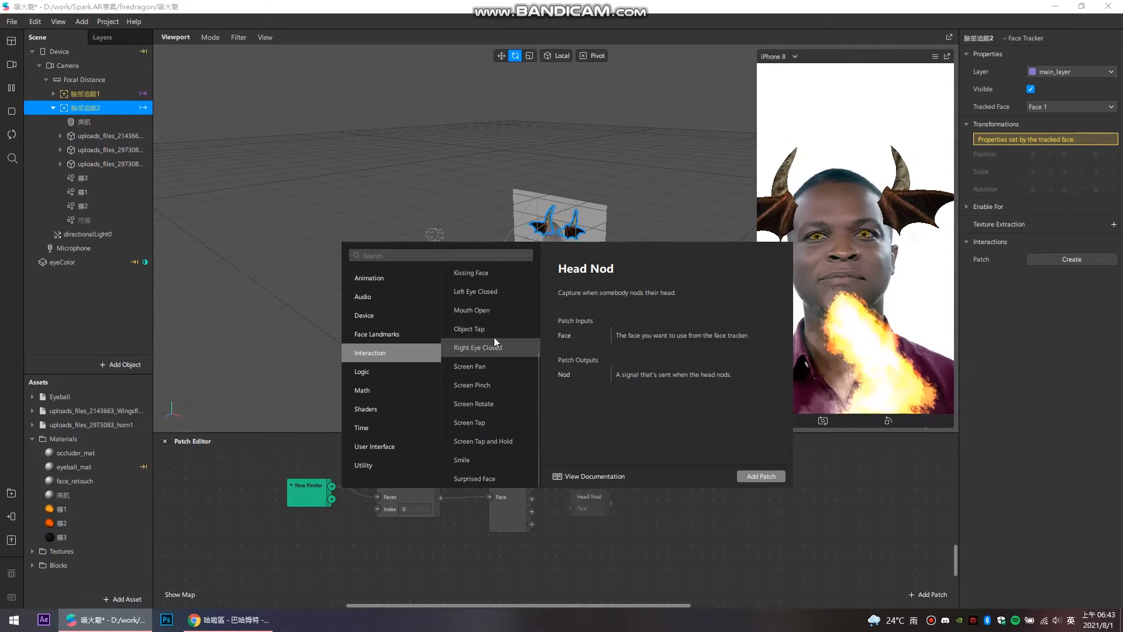
pyautogui.click(486, 436)
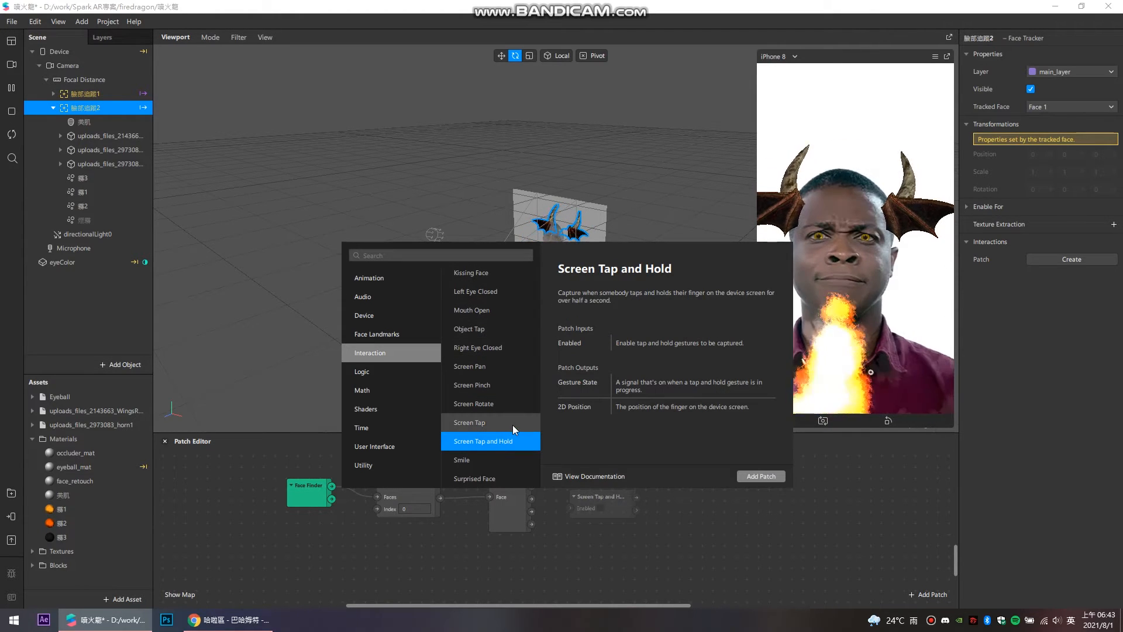
pyautogui.click(491, 348)
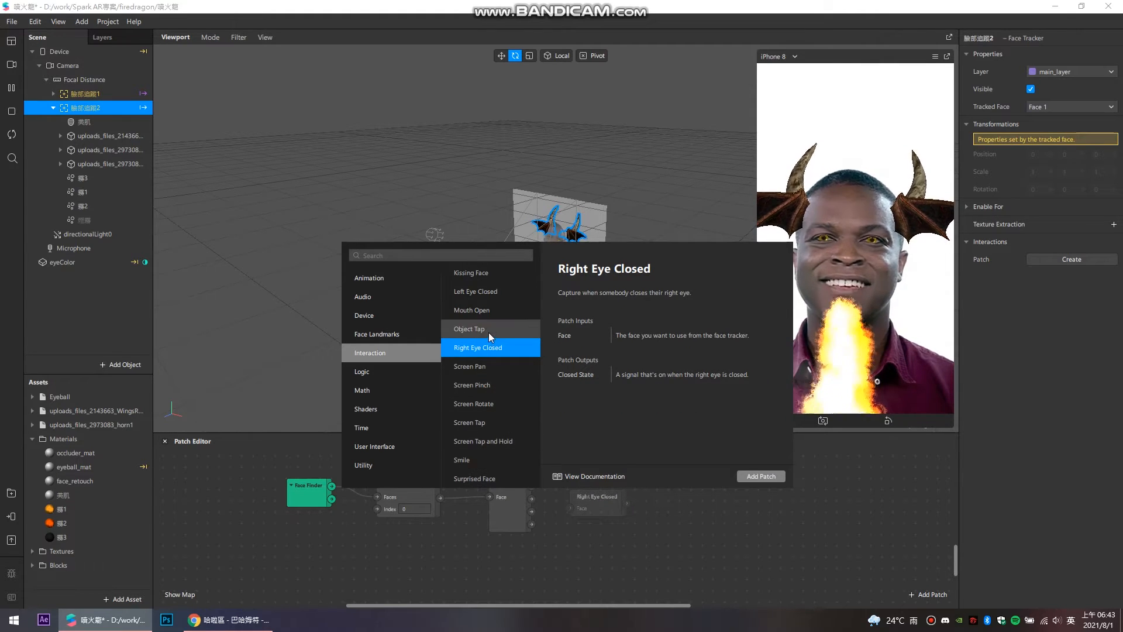
pyautogui.click(472, 310)
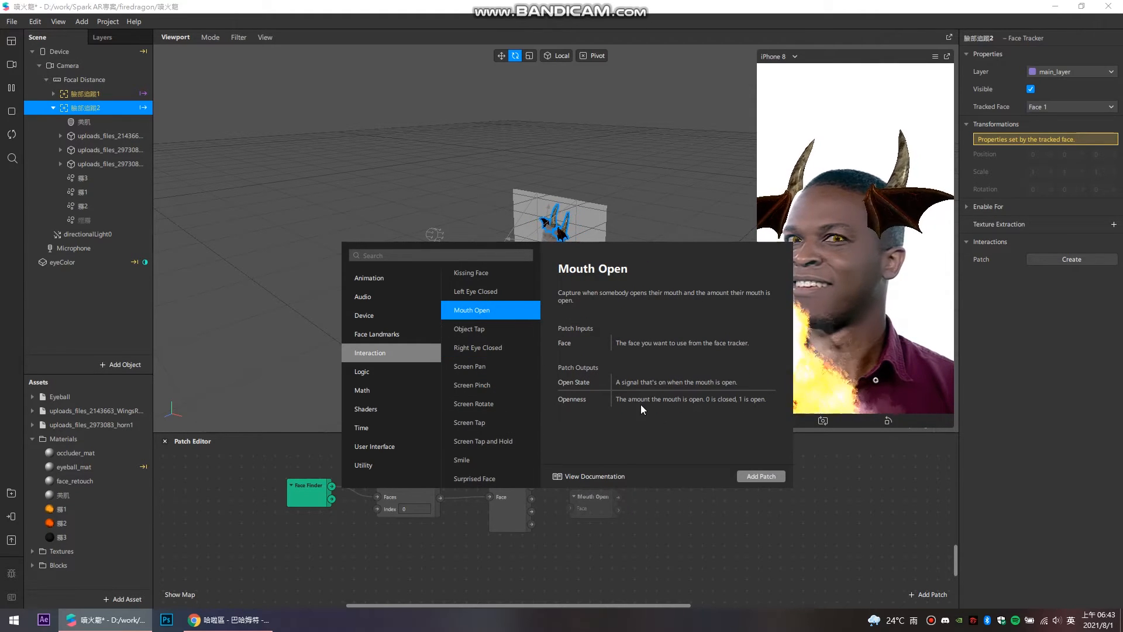
pyautogui.click(759, 475)
pyautogui.moveTo(592, 494); pyautogui.dragTo(566, 496)
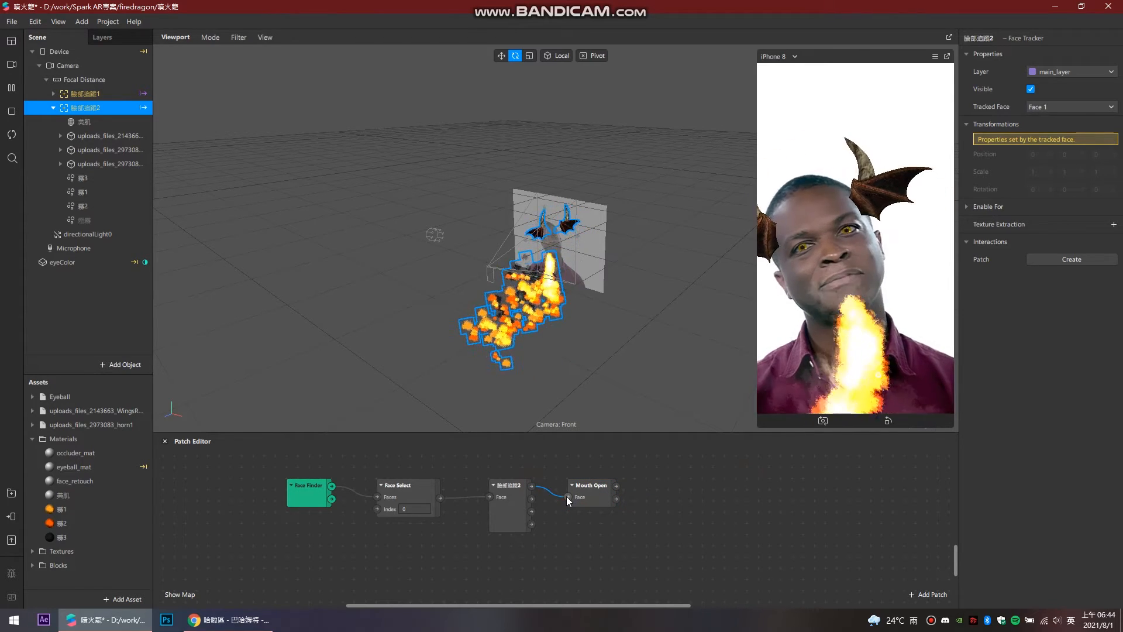
pyautogui.click(592, 494)
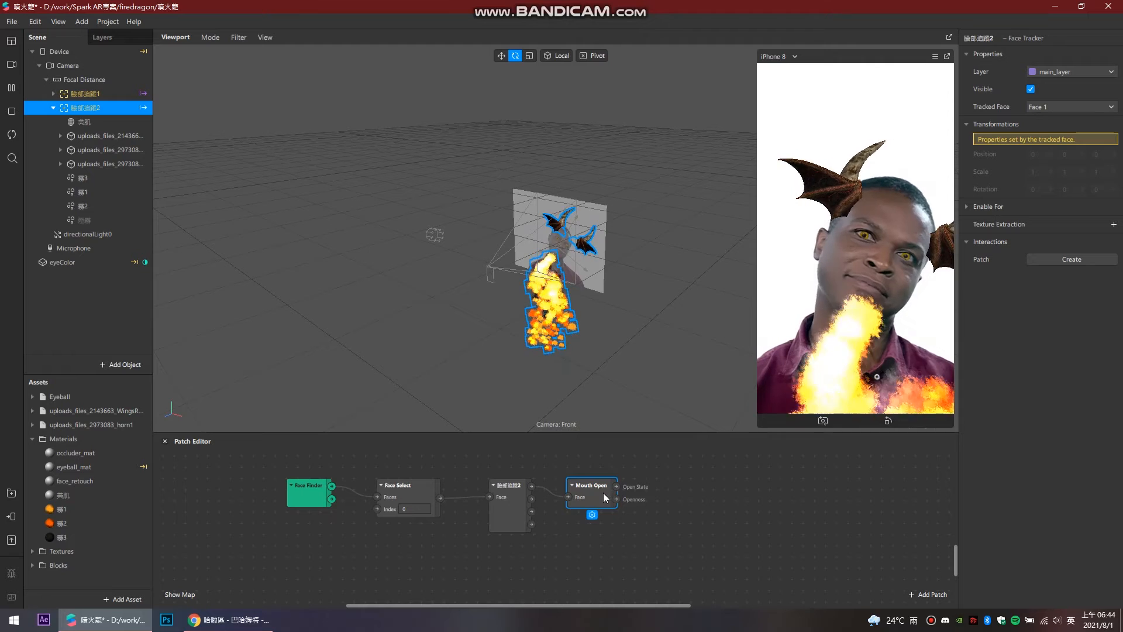
# Create Visible property patches for the three fire emitters numbered 3, 1 and 2, and stack them in numerical order beside the Mouth Open patch
pyautogui.click(82, 178)
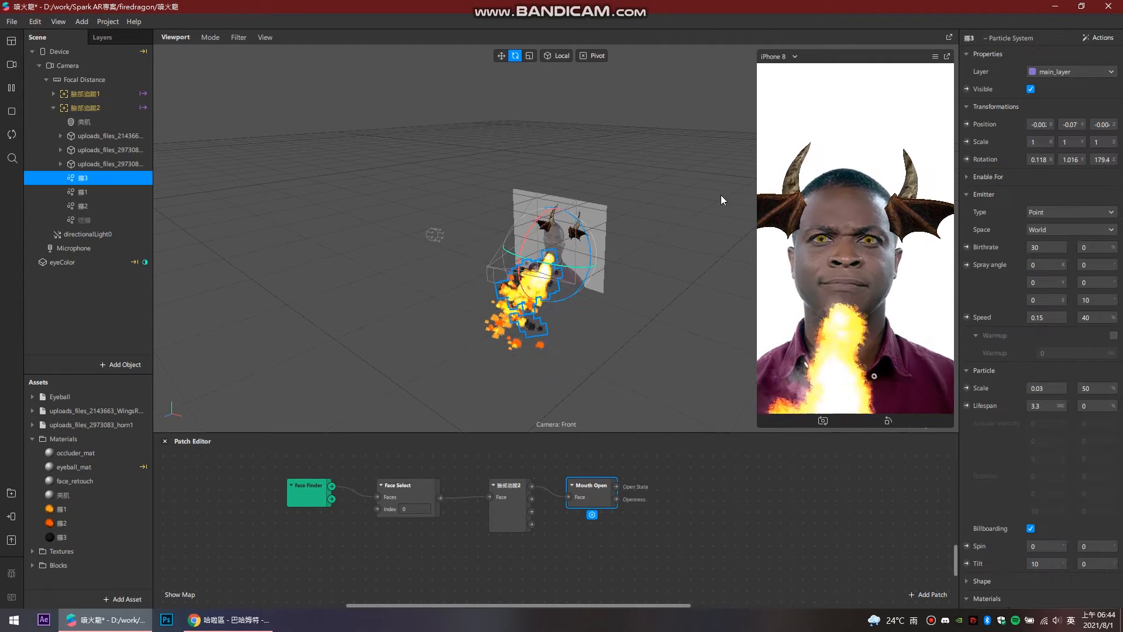
pyautogui.click(966, 89)
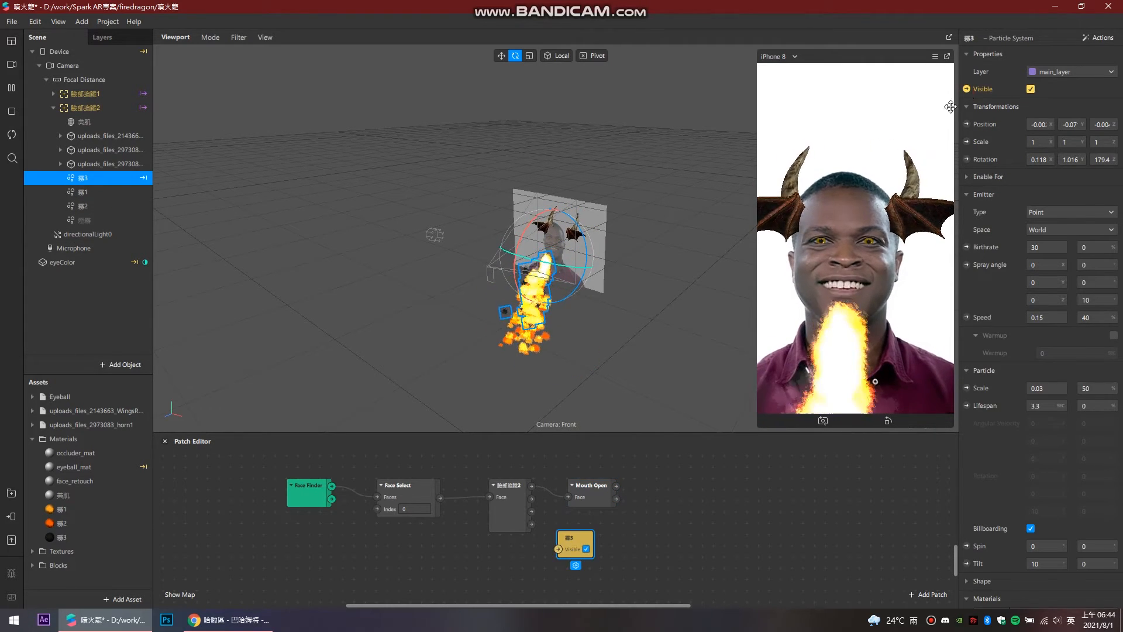
pyautogui.moveTo(584, 541); pyautogui.dragTo(673, 534)
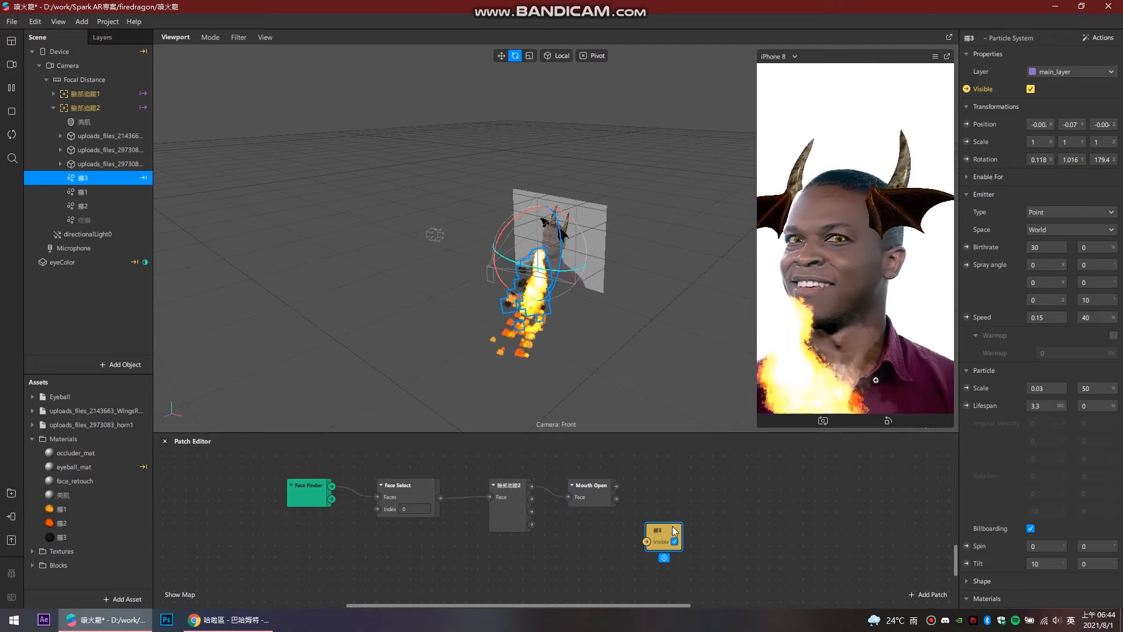
pyautogui.click(88, 192)
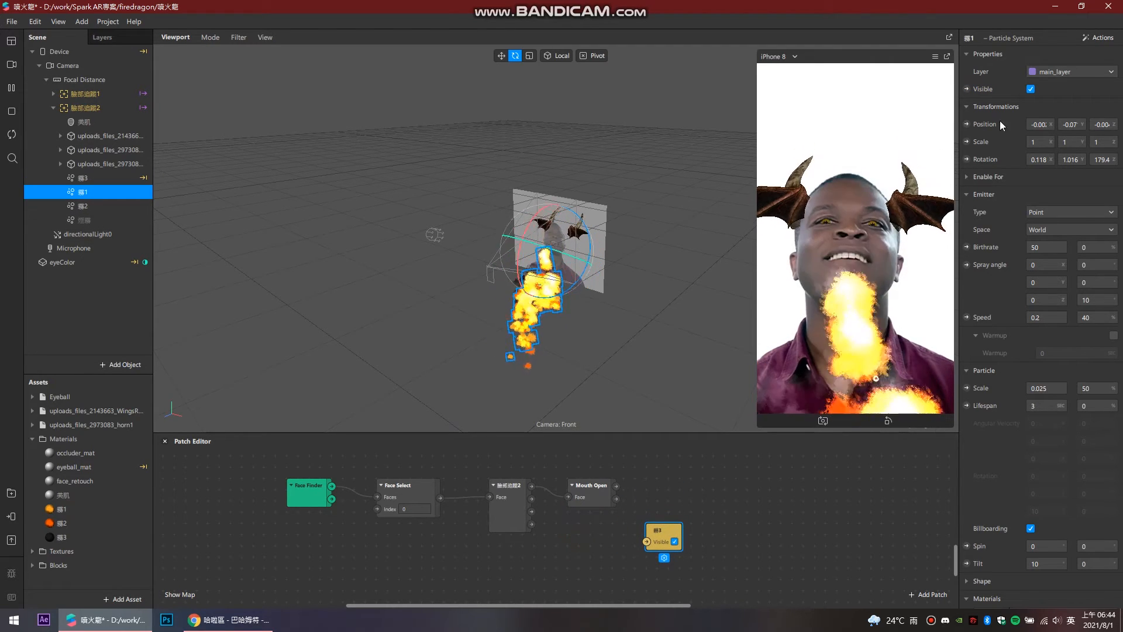
pyautogui.click(966, 89)
pyautogui.moveTo(585, 538); pyautogui.dragTo(673, 463)
pyautogui.click(83, 206)
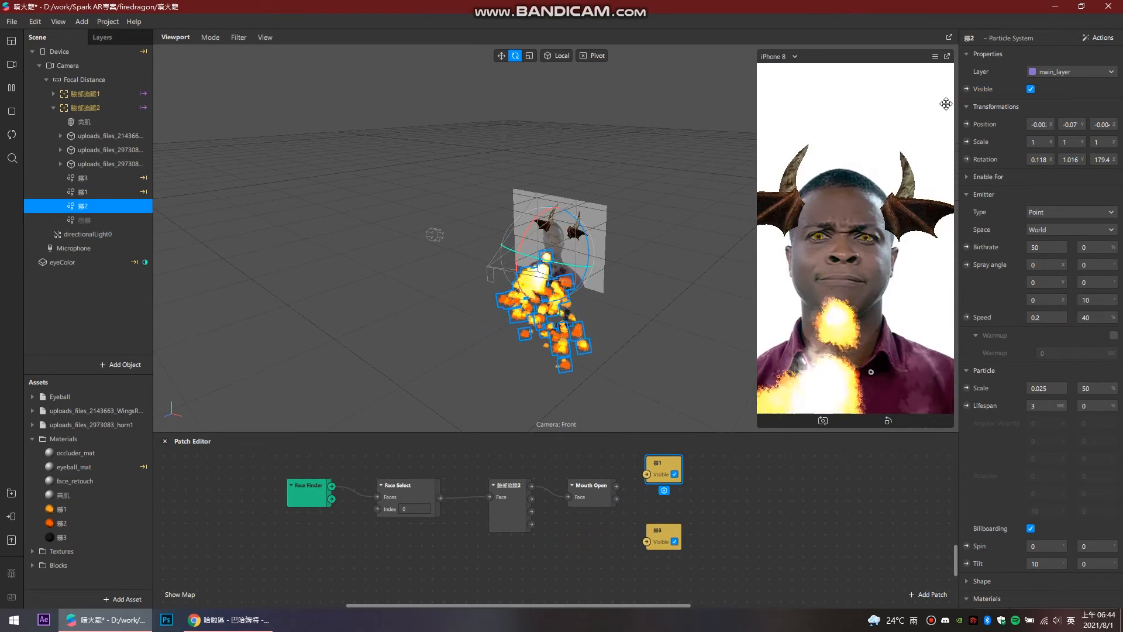
pyautogui.click(966, 89)
pyautogui.moveTo(569, 537); pyautogui.dragTo(661, 496)
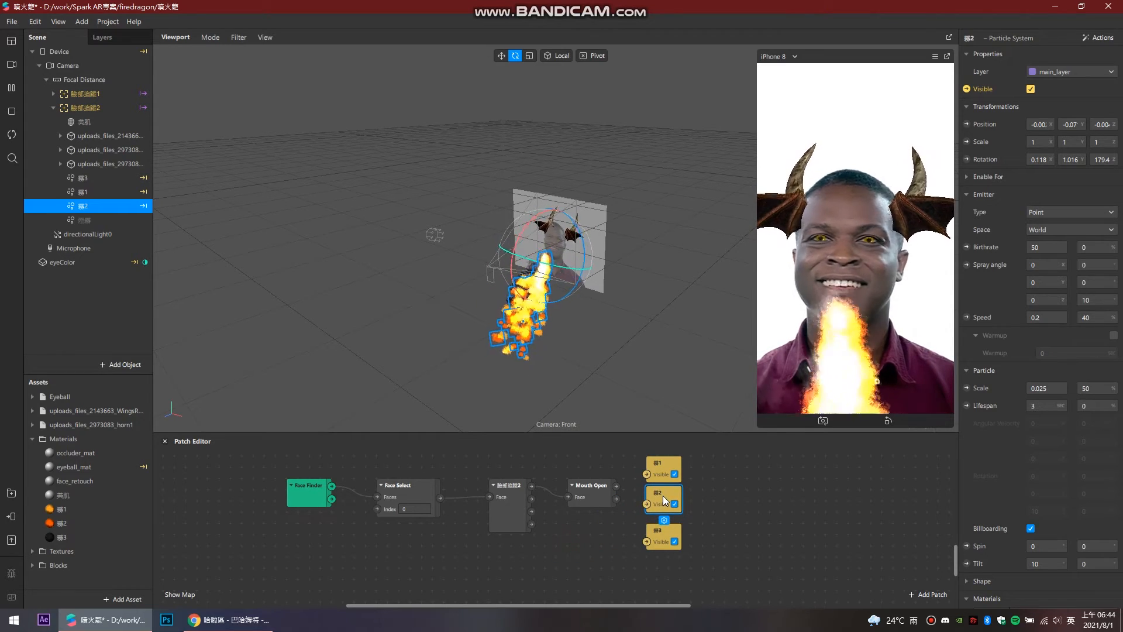
# Connect the Open State output of the Mouth Open patch to the Visible inputs of all three fire emitter patches
pyautogui.click(703, 499)
pyautogui.click(600, 497)
pyautogui.moveTo(616, 488)
pyautogui.mouseDown()
pyautogui.moveTo(644, 475)
pyautogui.moveTo(646, 541)
pyautogui.mouseUp()
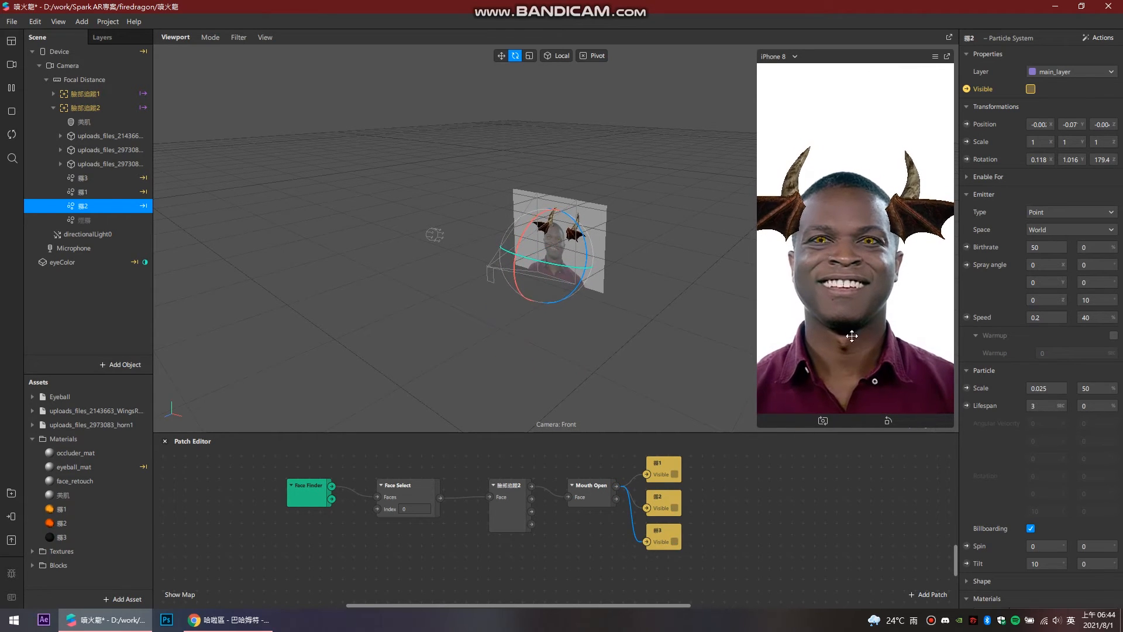